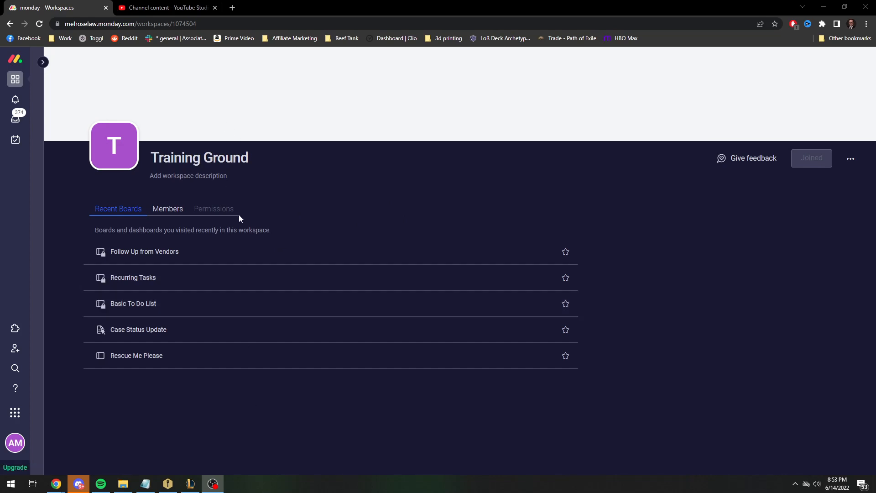
In the Follow Up from Vendors board, set the Initial Request invoice to-do's status to Second Follow Up and snooze the "Person 3 will do this one" item
left_click(303, 260)
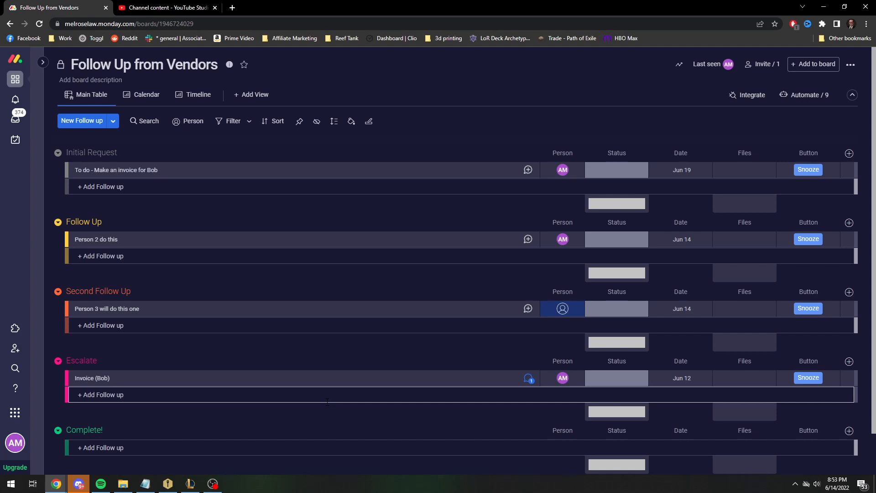
left_click(611, 171)
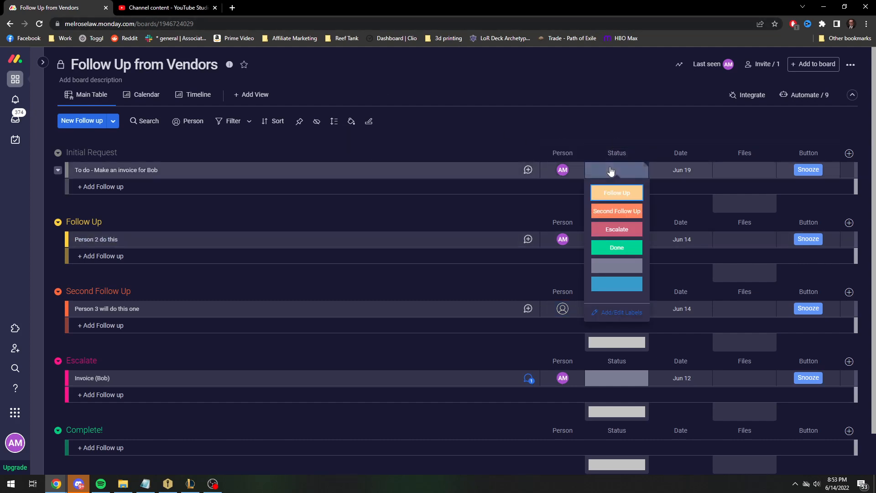
left_click(617, 212)
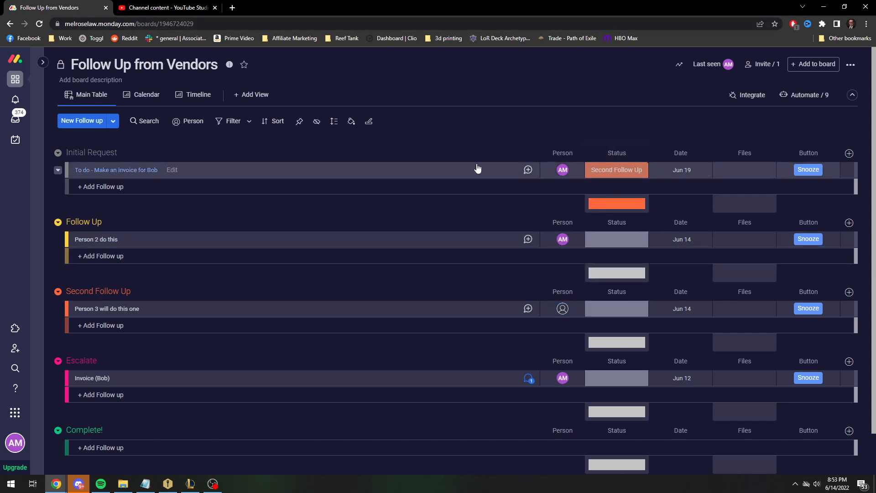
left_click(816, 170)
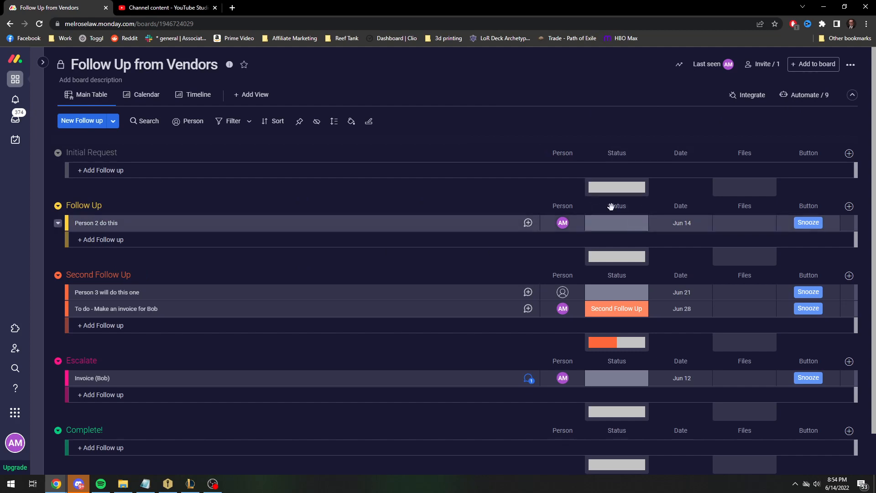
Start a new automation for the board from the basic template that assigns an item's creator as person when the item is created
left_click(811, 97)
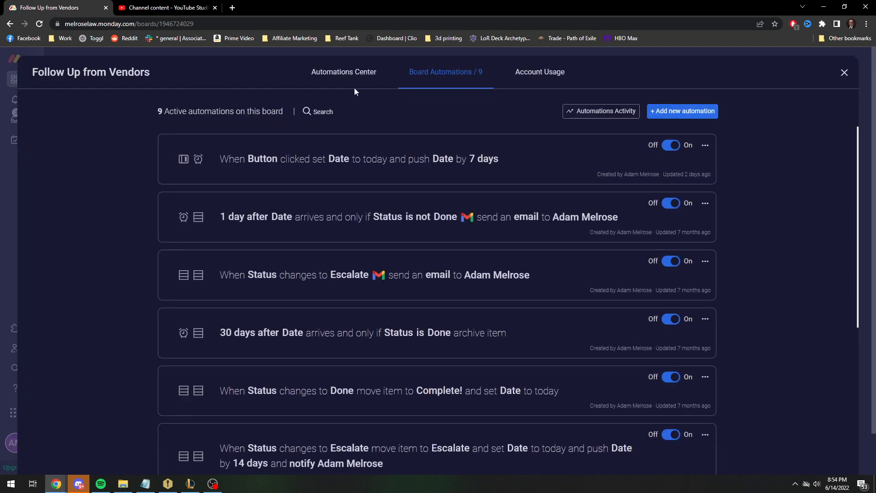
left_click(676, 116)
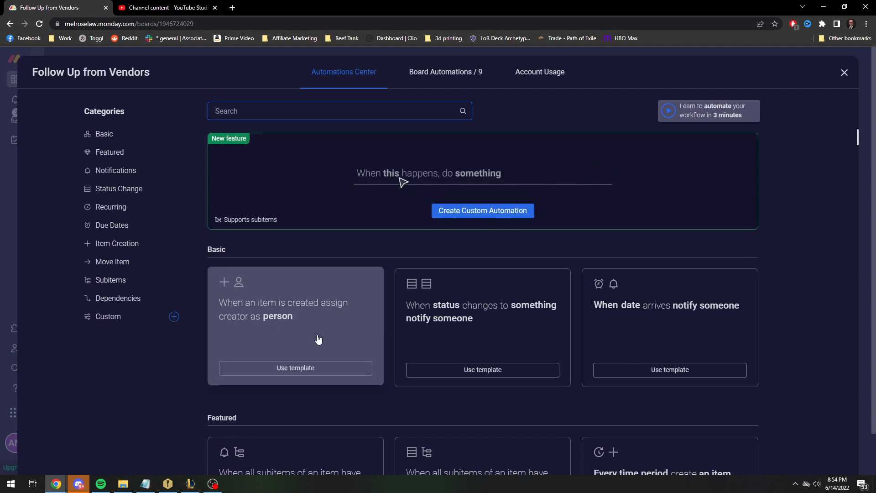
left_click(277, 329)
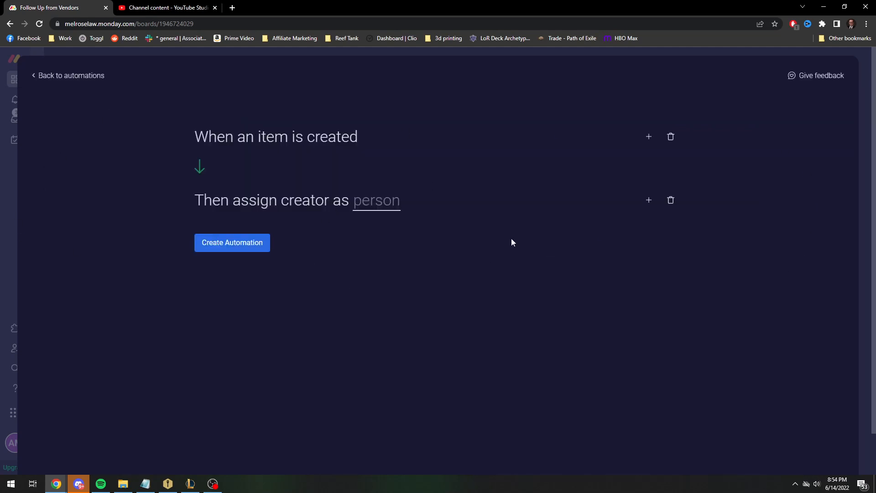
Choose the Person column as the place where the template assigns the item's creator, and return to the automations without creating it
left_click(363, 200)
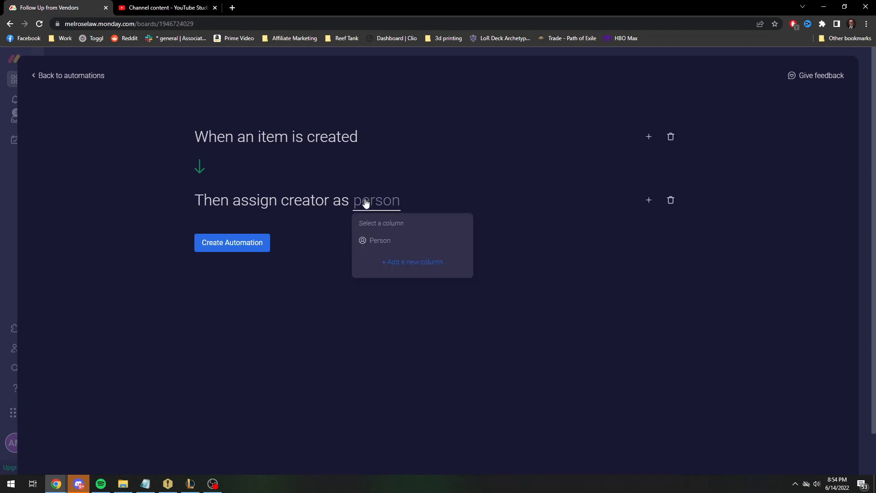
left_click(378, 247)
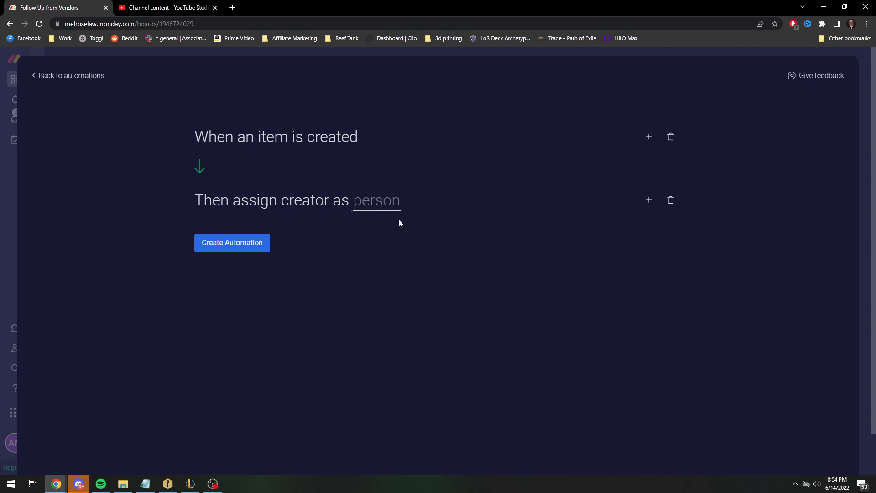
left_click(371, 206)
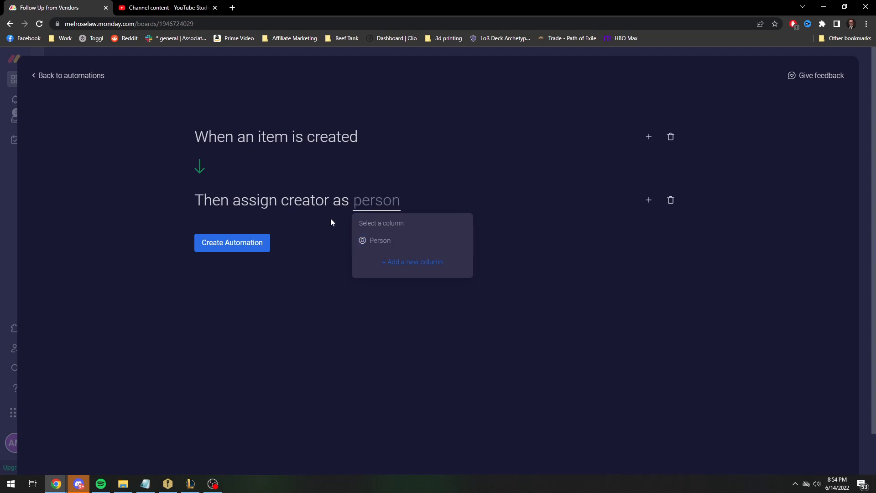
left_click(322, 236)
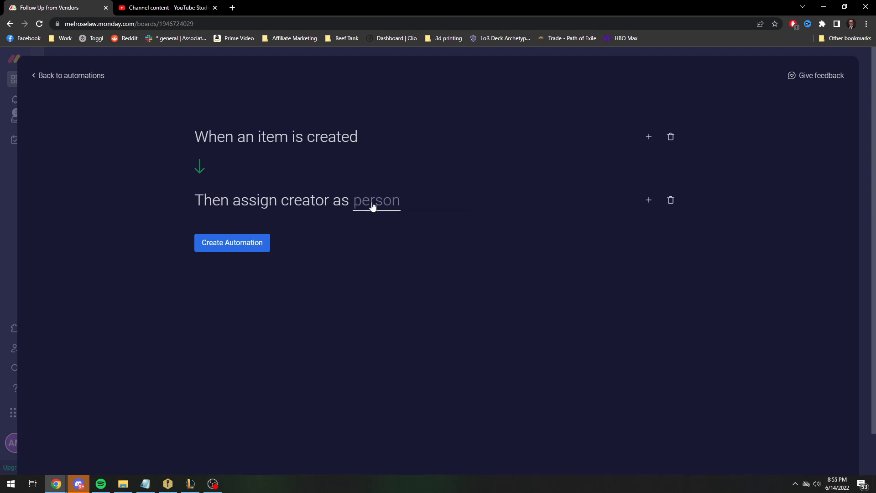
left_click(373, 206)
left_click(376, 239)
left_click(386, 201)
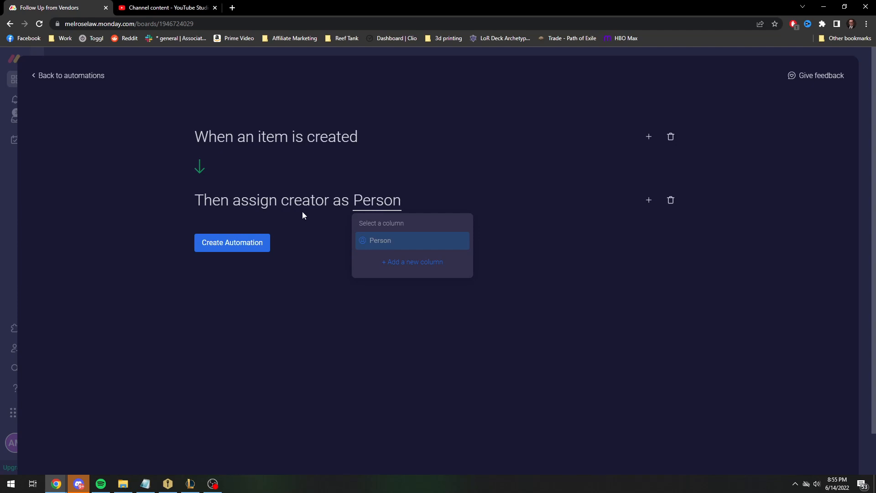
left_click(346, 206)
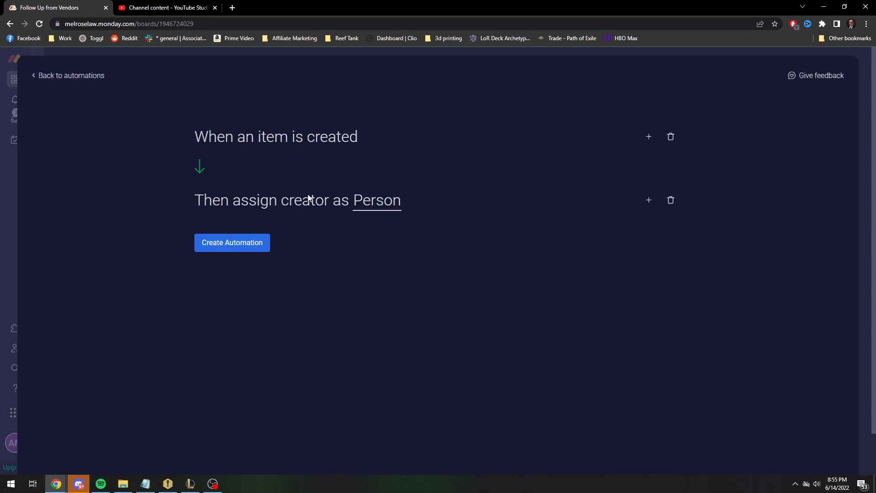
left_click(93, 82)
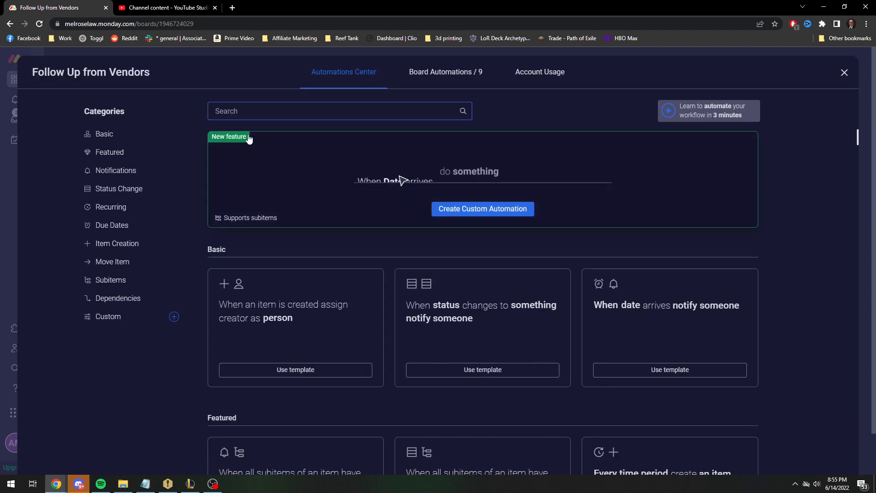
Start a custom automation with item created as the trigger and assign person as the action
left_click(484, 209)
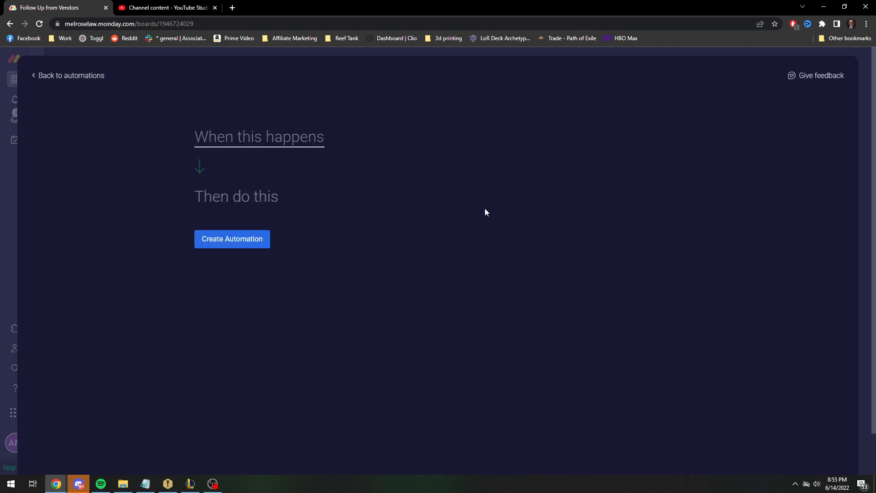
left_click(278, 146)
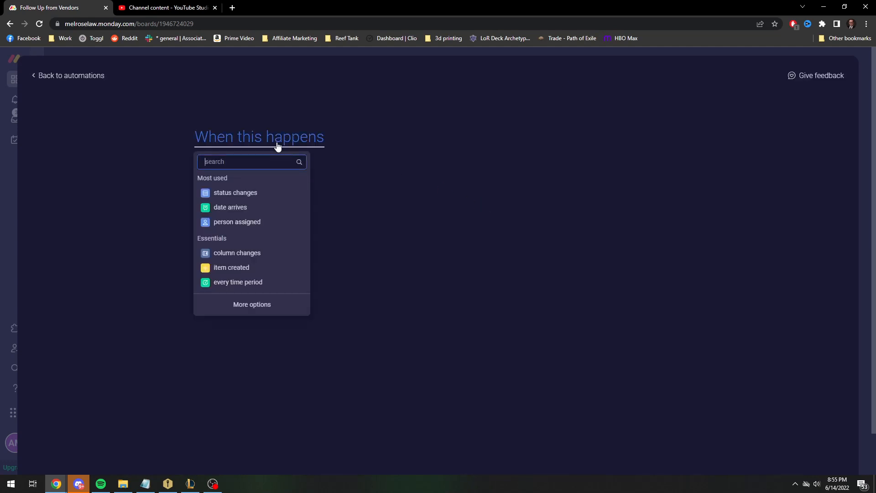
left_click(238, 269)
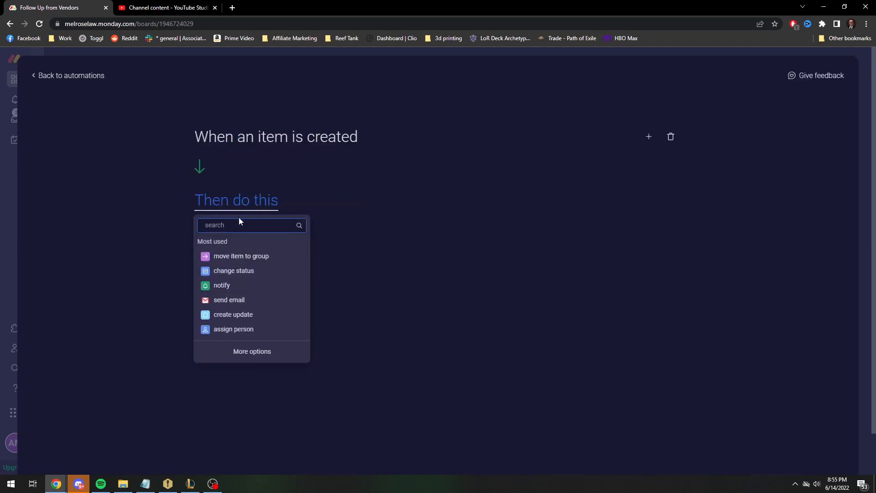
type("assign")
left_click(263, 257)
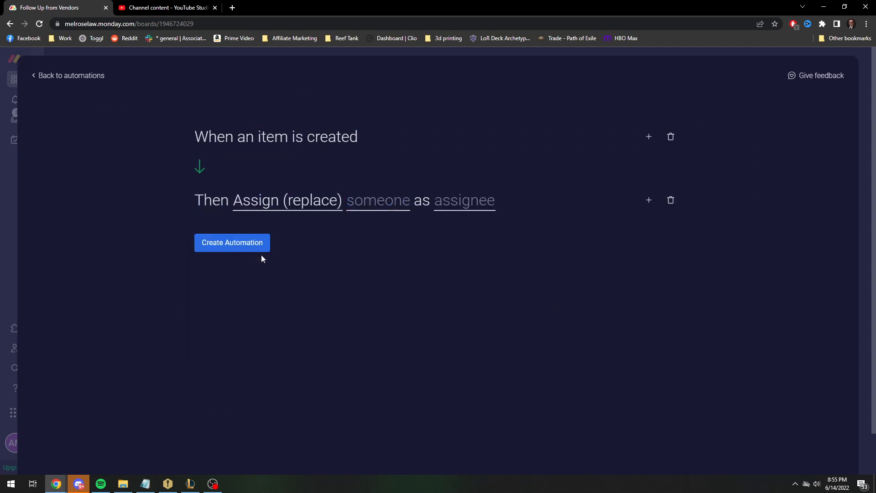
Set the custom automation to assign the listed team member in the Person column, and return to the board without creating it
left_click(263, 205)
left_click(351, 206)
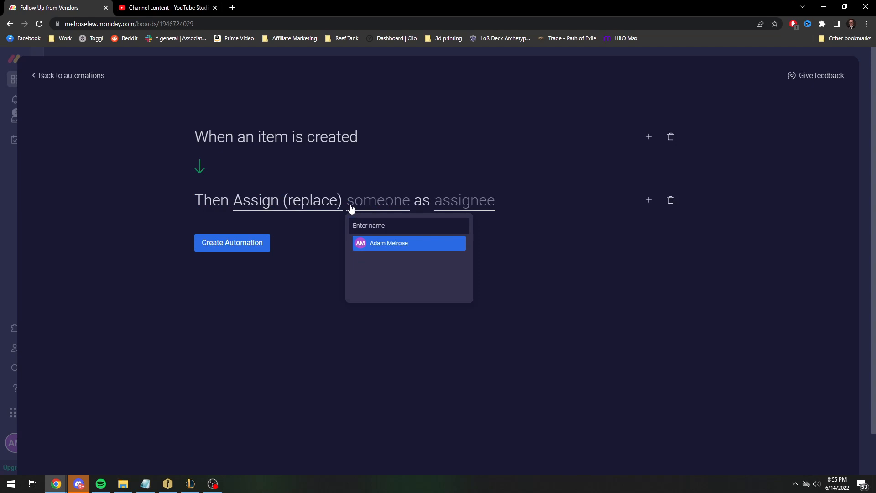
left_click(379, 246)
left_click(489, 209)
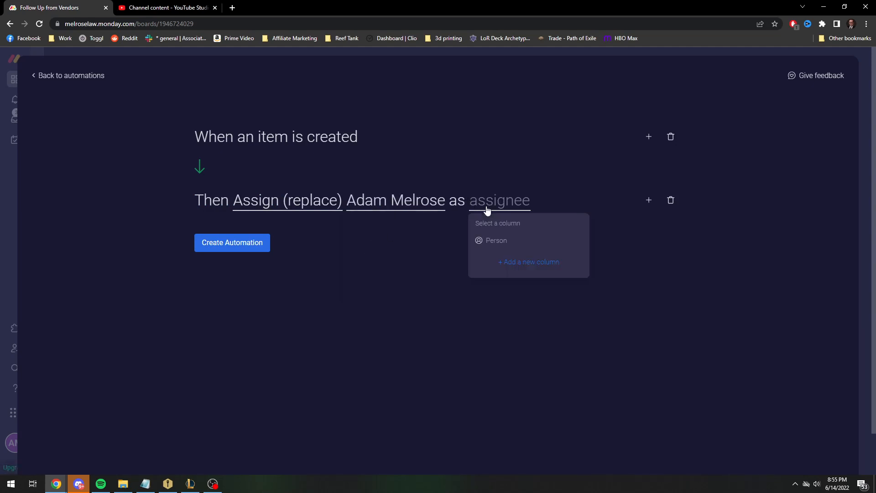
left_click(501, 242)
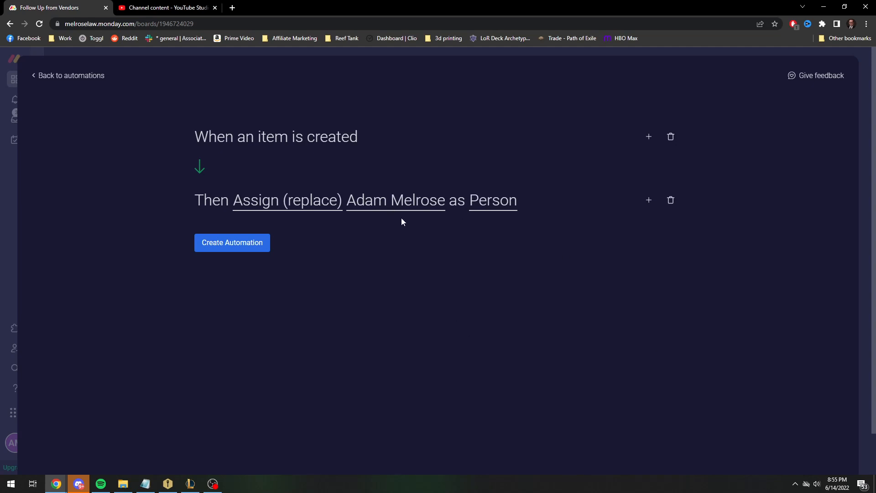
left_click(399, 205)
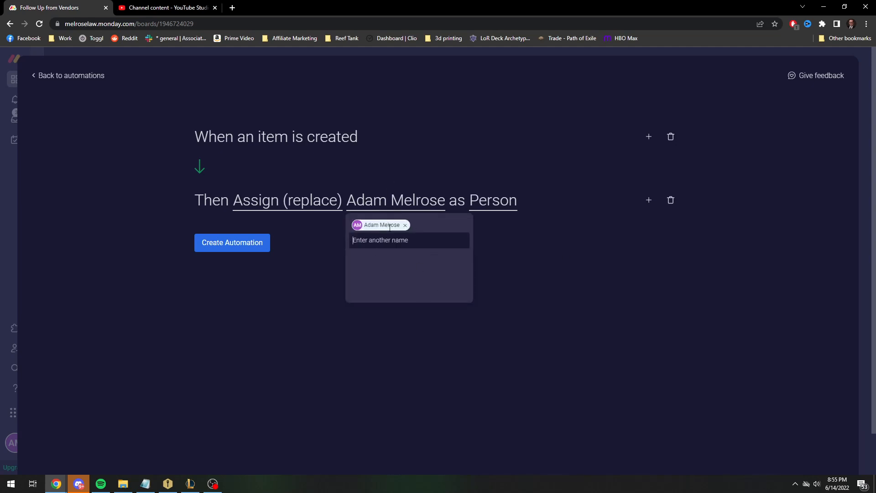
left_click(325, 276)
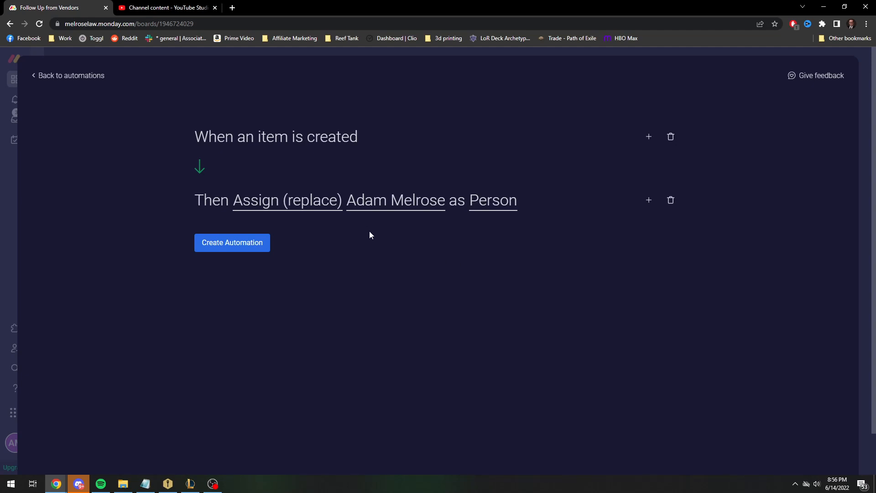
left_click(72, 77)
left_click(844, 72)
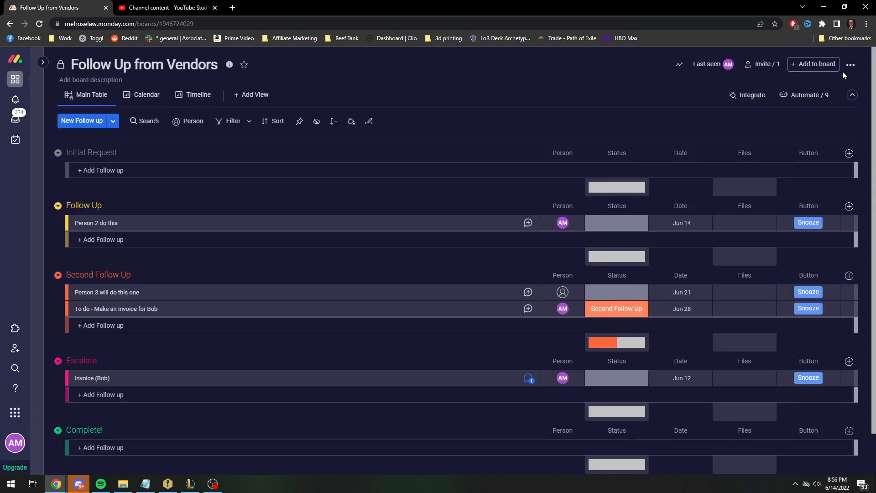
Examine the basic and featured automation templates available for the board, and return to the board
mouse_move(562, 222)
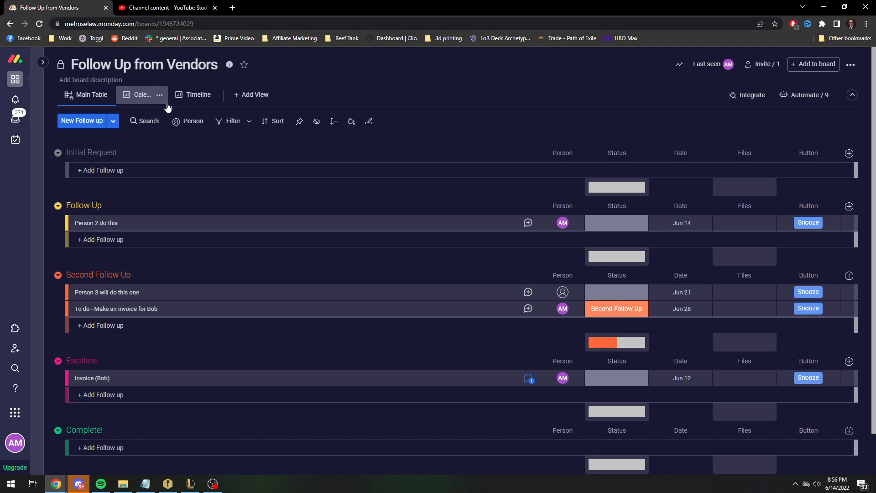
left_click(805, 95)
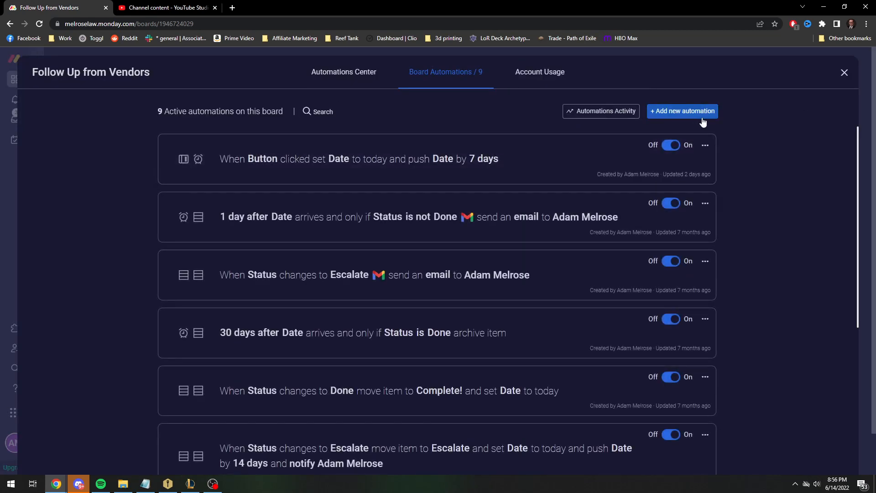
left_click(676, 114)
left_click(71, 76)
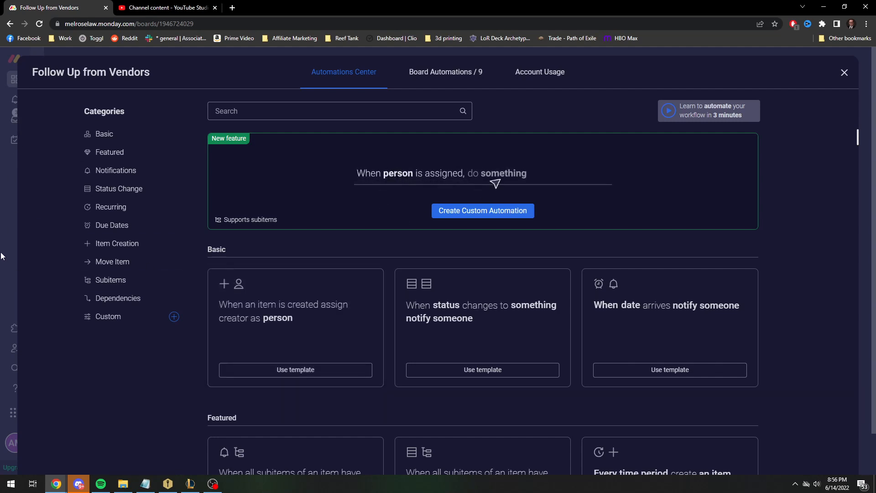
scroll(626, 362, "down", 3)
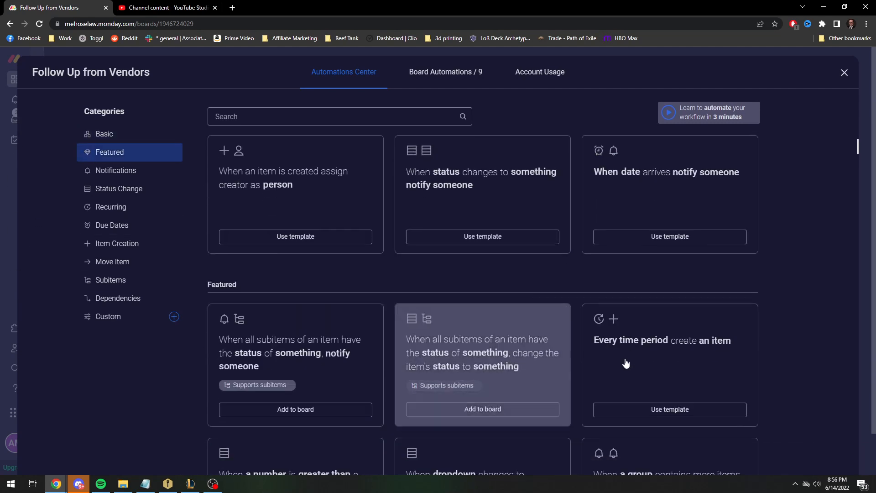
scroll(603, 280, "up", 3)
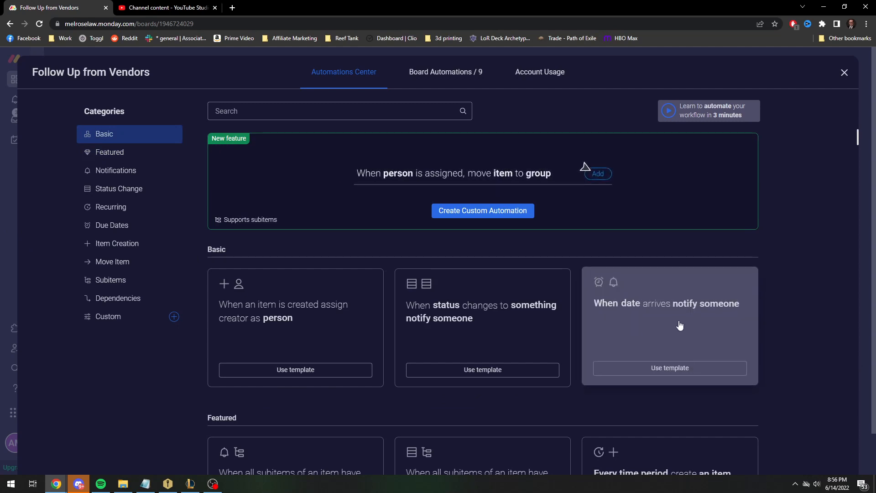
left_click(845, 72)
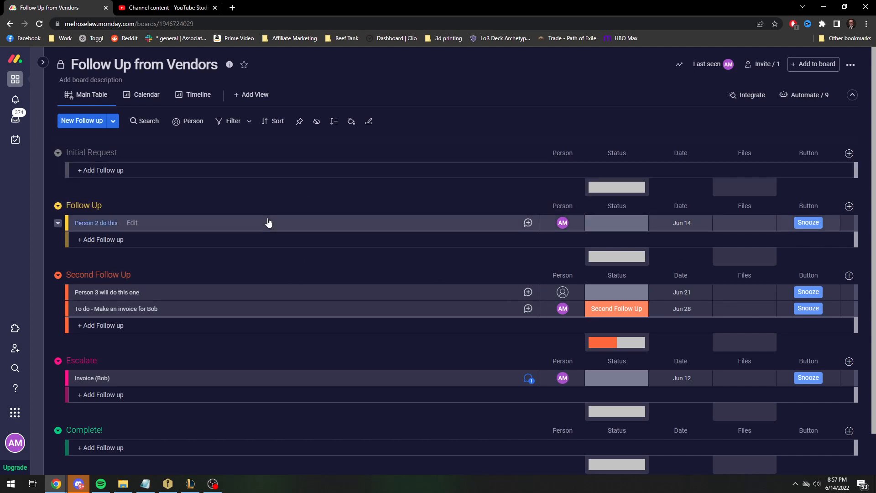
Expand the Training Ground workspace's list of boards
left_click(43, 62)
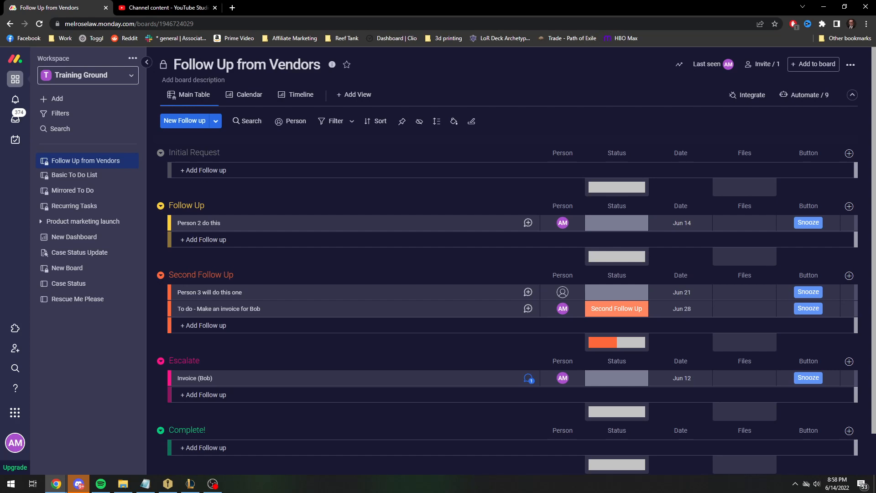
key("alt+Tab")
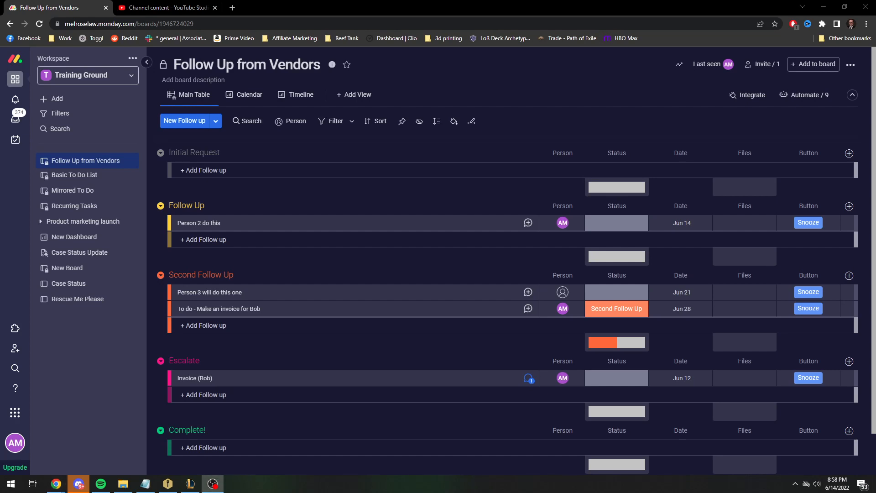